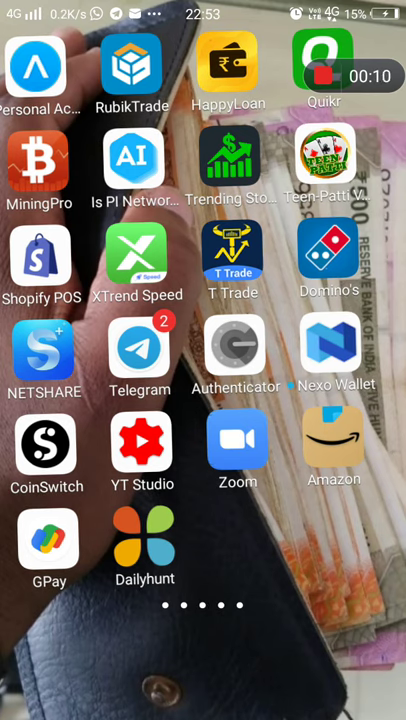
Go to the third home page and launch Shopify POS.
drag(150, 400, 192, 400)
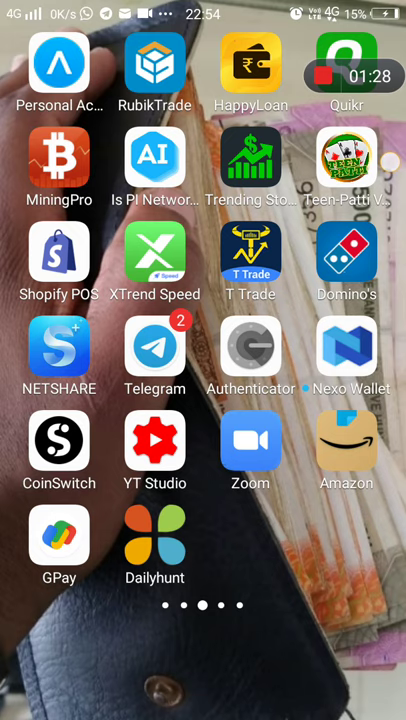
mouse_move(390, 161)
mouse_down()
mouse_move(212, 334)
mouse_move(221, 319)
mouse_up()
click(221, 319)
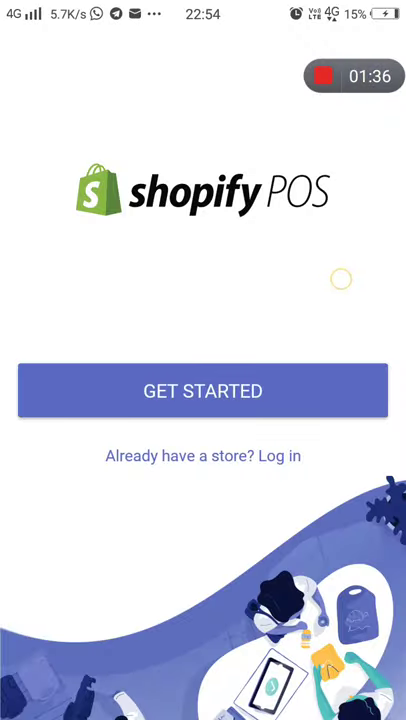
Try the Shopify new-store sign-up twice, dismissing the account suggestions each time.
click(203, 390)
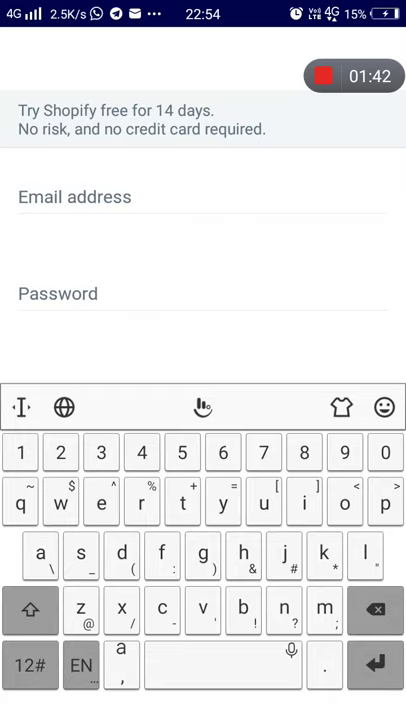
scroll(281, 276, down, 3)
click(308, 213)
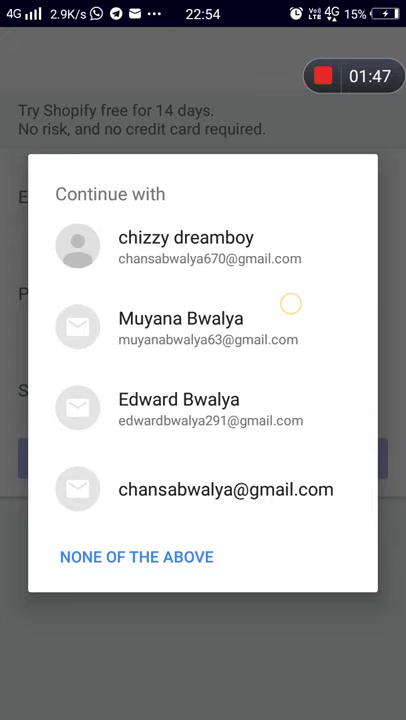
click(40, 67)
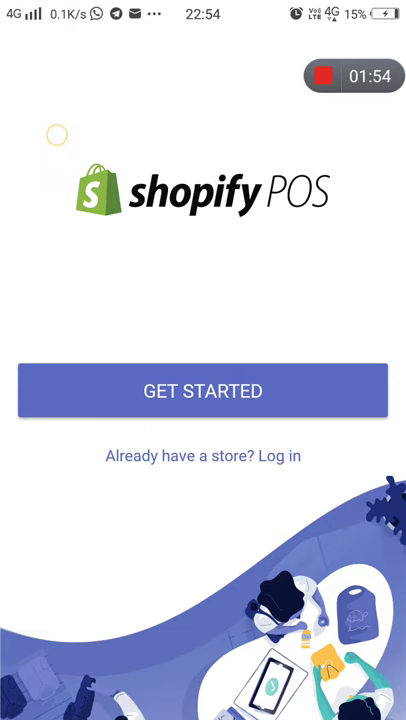
click(203, 390)
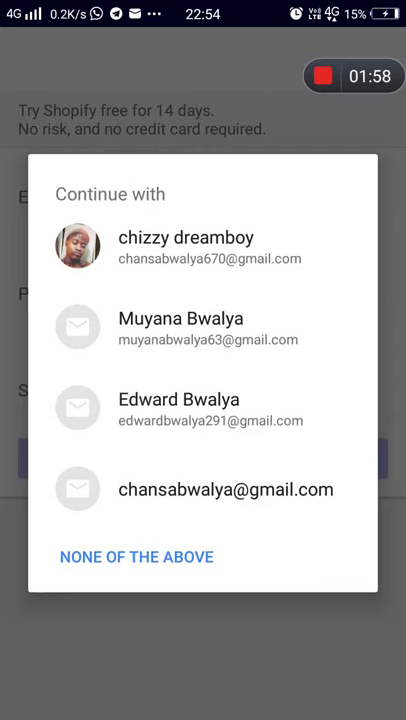
click(107, 588)
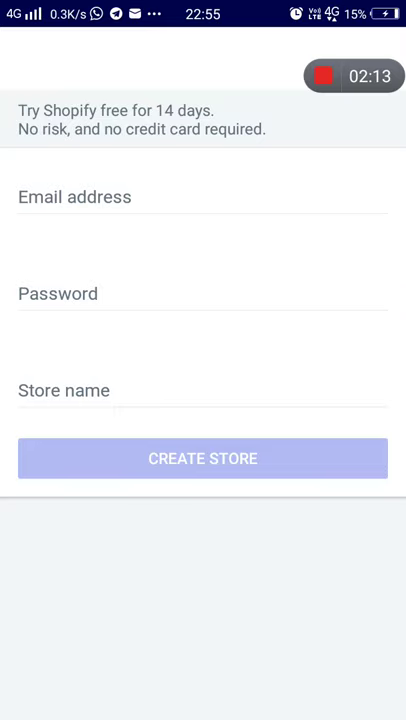
Leave Shopify POS and swipe between home pages back to the third page.
key(Escape)
key(Escape)
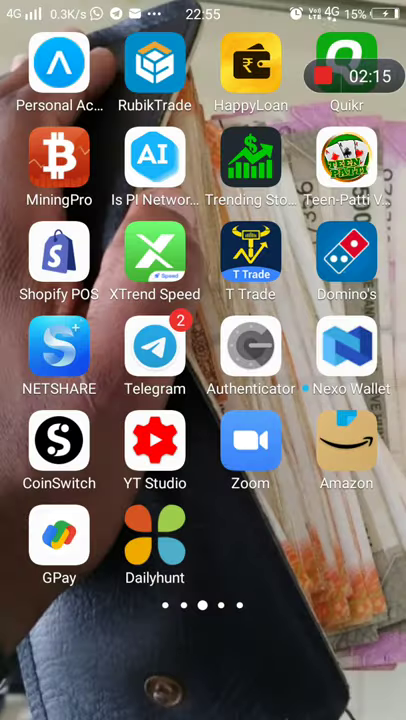
drag(80, 400, 340, 400)
drag(250, 400, 180, 400)
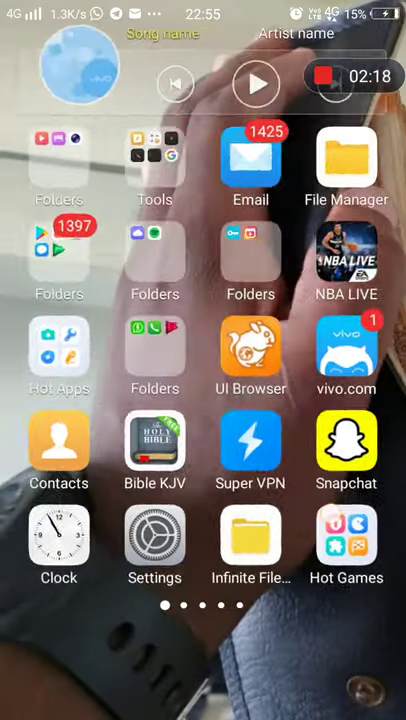
drag(300, 400, 100, 400)
drag(300, 420, 100, 420)
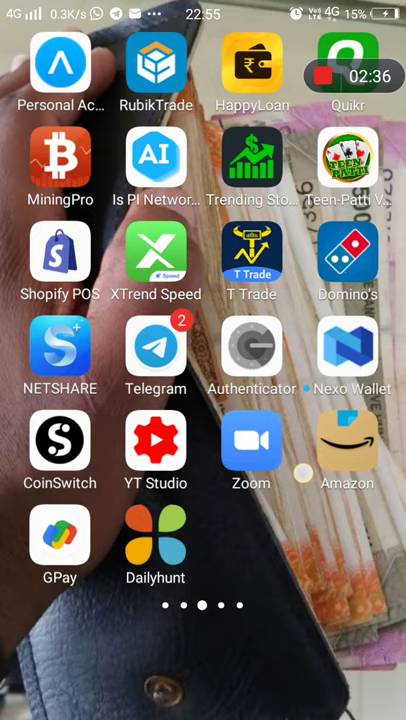
Move the Telegram icon to a new spot on the home screen.
drag(302, 472, 320, 314)
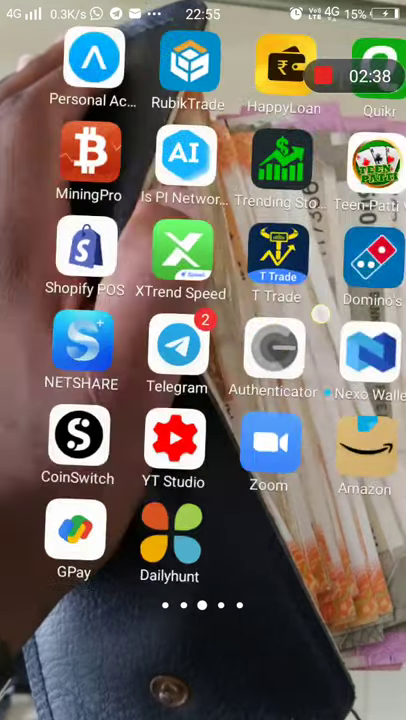
mouse_move(320, 314)
mouse_down()
mouse_move(259, 367)
mouse_move(320, 362)
mouse_up()
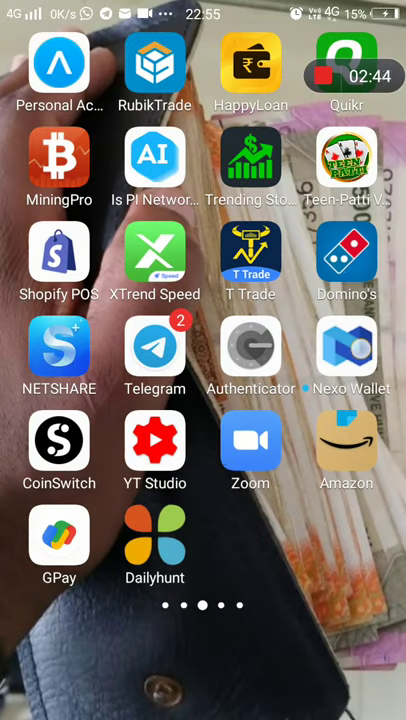
drag(112, 401, 105, 411)
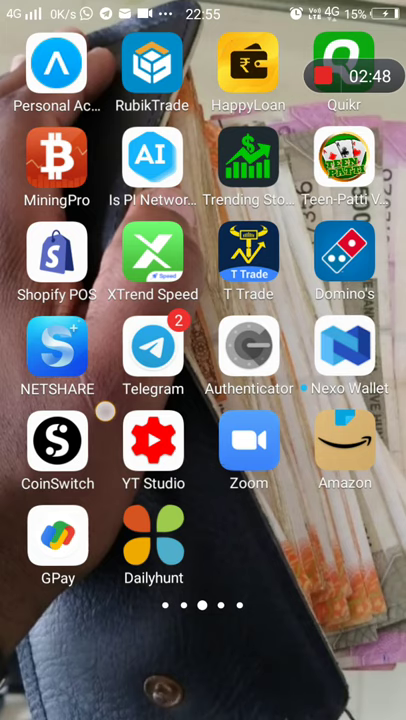
drag(105, 411, 103, 412)
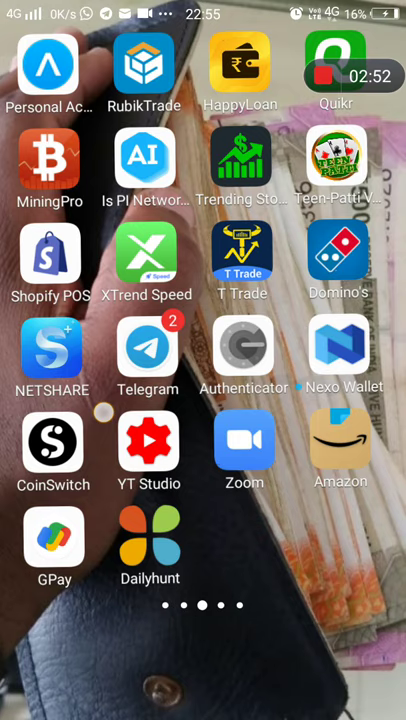
mouse_move(103, 412)
mouse_down()
mouse_move(174, 452)
mouse_move(90, 445)
mouse_up()
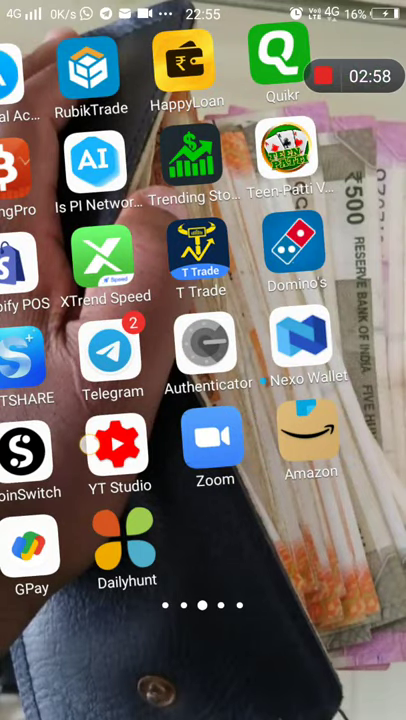
mouse_move(90, 445)
mouse_down()
mouse_move(122, 472)
mouse_move(100, 469)
mouse_up()
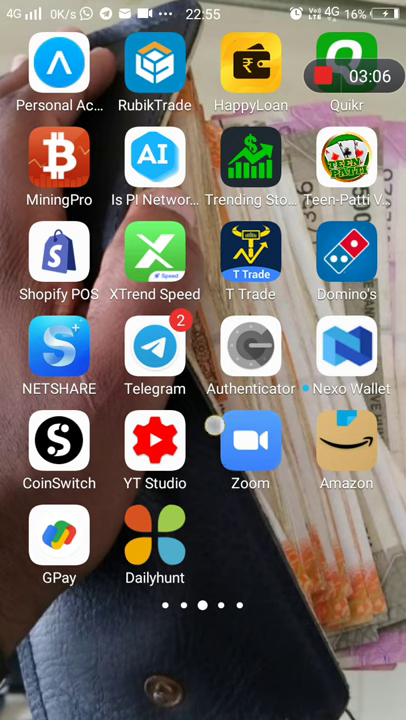
drag(213, 425, 177, 443)
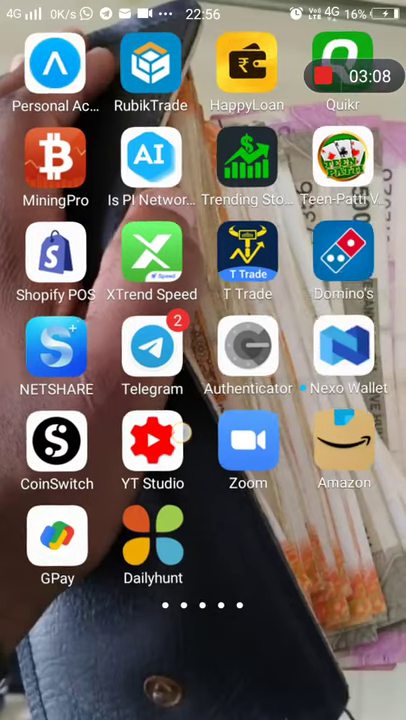
click(174, 407)
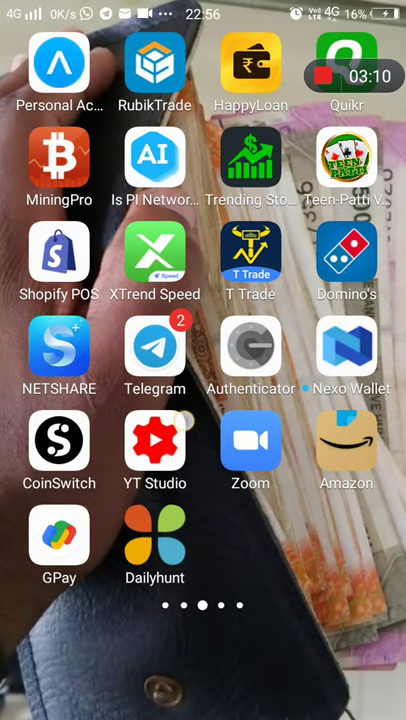
mouse_move(174, 407)
mouse_down()
mouse_move(175, 345)
mouse_move(165, 330)
mouse_up()
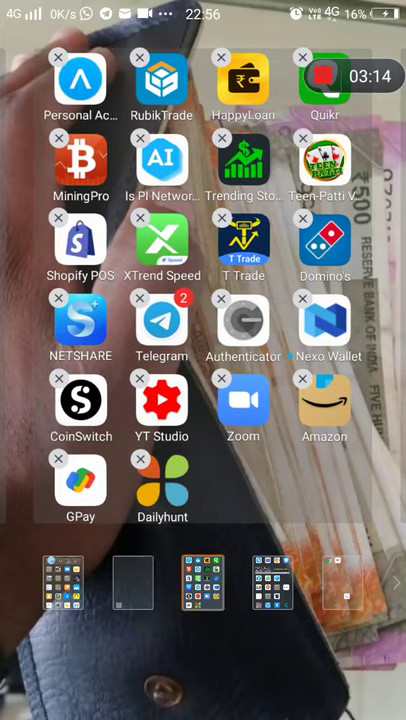
click(250, 507)
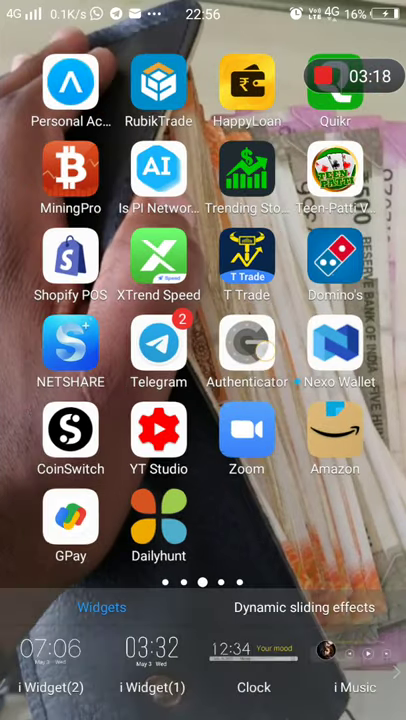
Launch Nexo Wallet onto its 'Banking on Crypto' onboarding page.
click(250, 348)
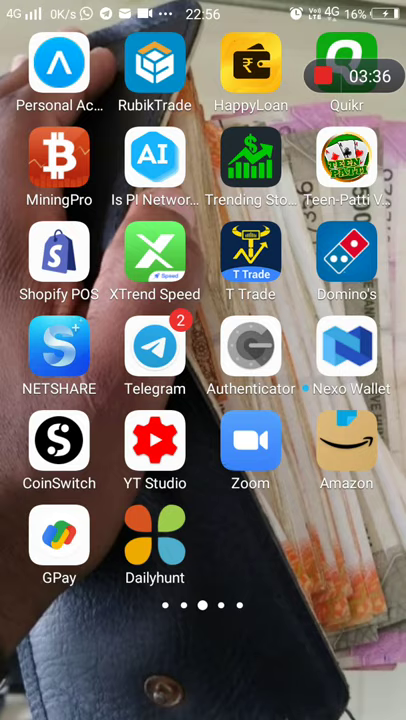
drag(266, 366, 330, 369)
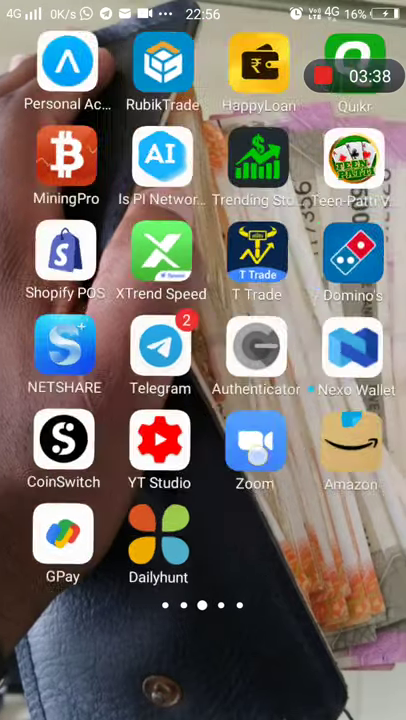
mouse_move(290, 515)
mouse_down()
mouse_move(237, 515)
mouse_move(250, 552)
mouse_up()
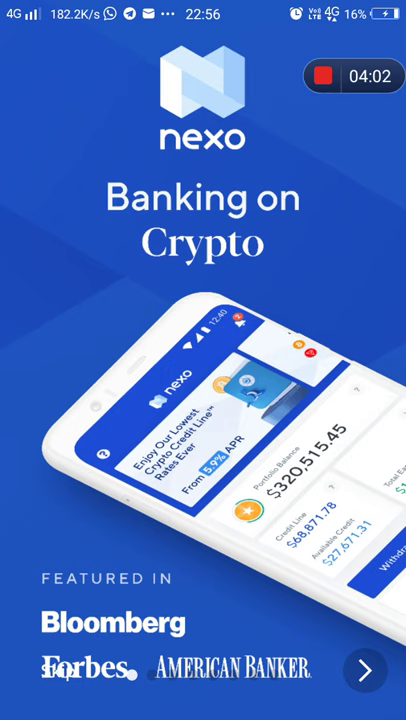
Leave Nexo for the home screen and pick up the Domino's icon.
click(368, 262)
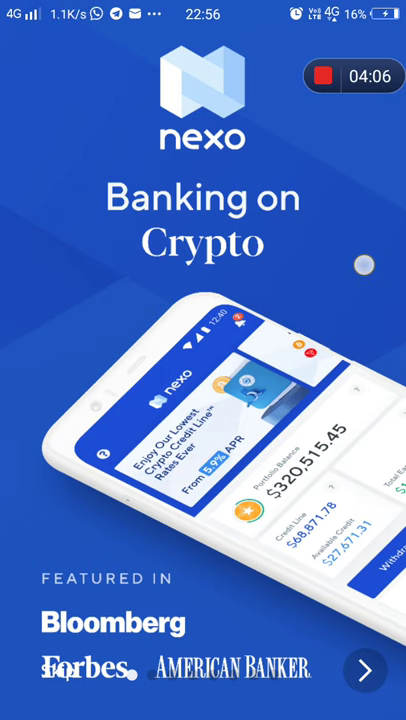
key(Home)
mouse_move(323, 288)
mouse_down()
mouse_move(325, 300)
mouse_move(273, 546)
mouse_up()
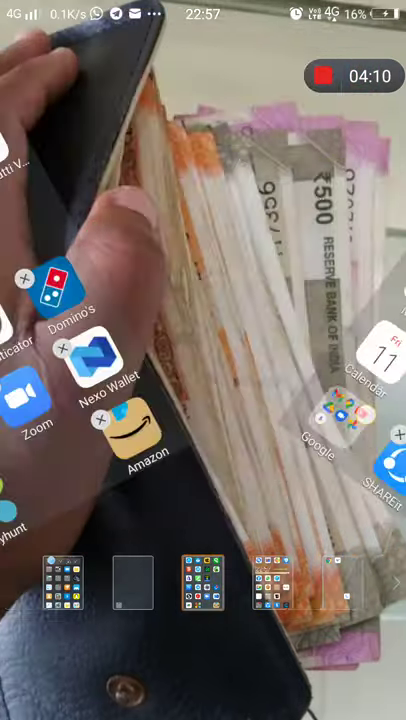
Drop Domino's, then move the CEX.IO icon onto the third home page.
key(Home)
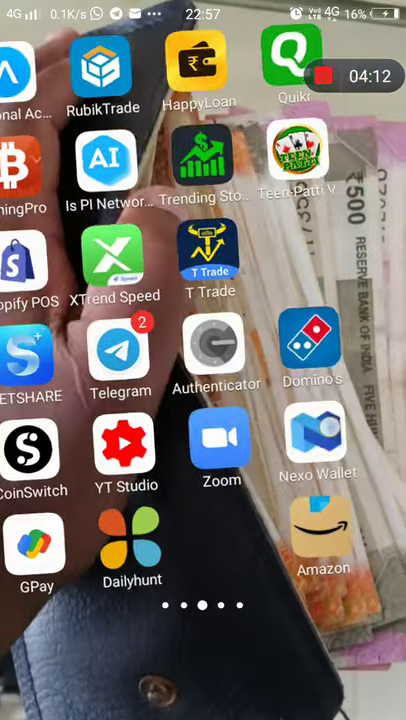
drag(300, 400, 100, 400)
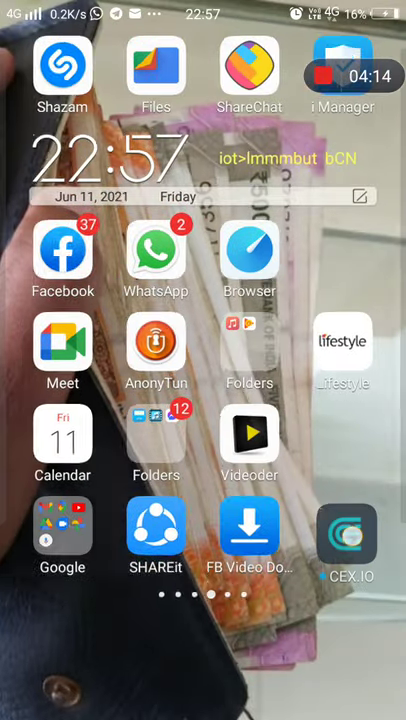
drag(347, 535, 200, 562)
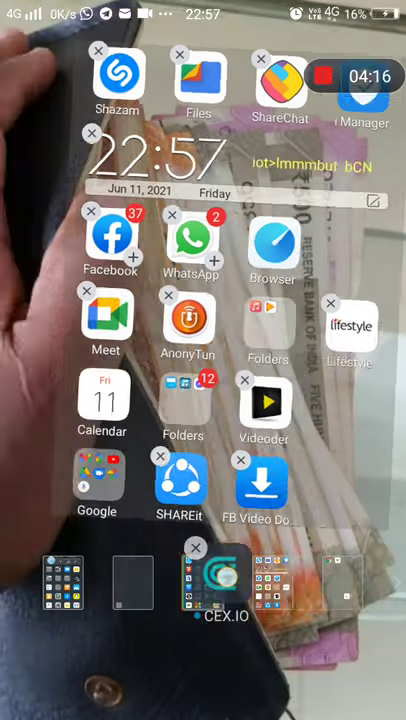
drag(200, 562, 225, 570)
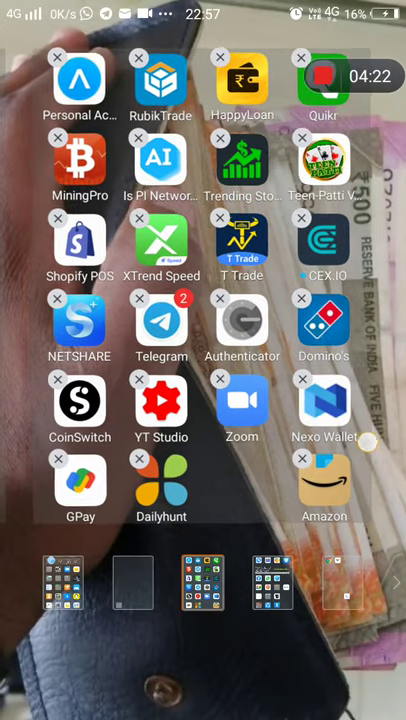
click(367, 440)
Return to the Amazon and GPay page and drop Nexo Wallet back in place.
drag(120, 300, 340, 300)
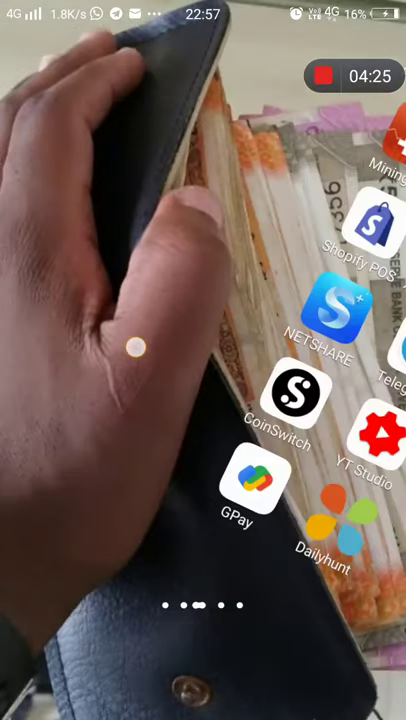
drag(393, 294, 136, 345)
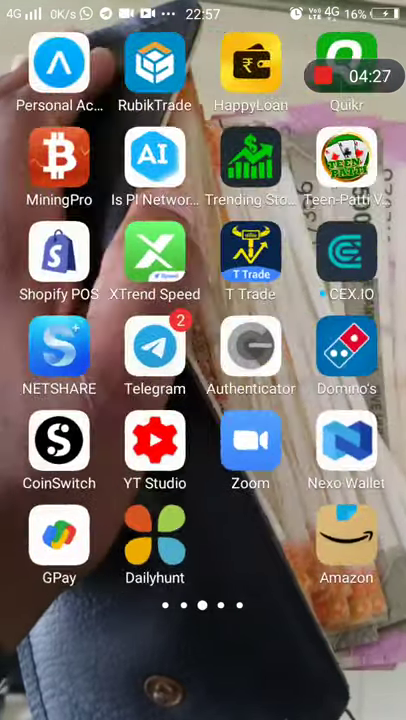
click(321, 422)
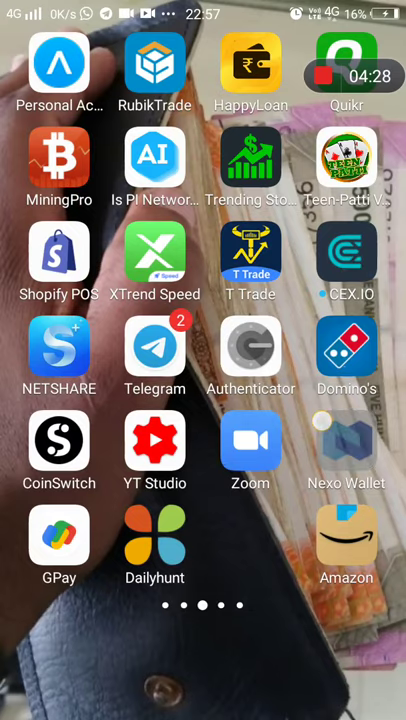
mouse_move(321, 422)
mouse_down()
mouse_move(312, 428)
mouse_move(345, 433)
mouse_up()
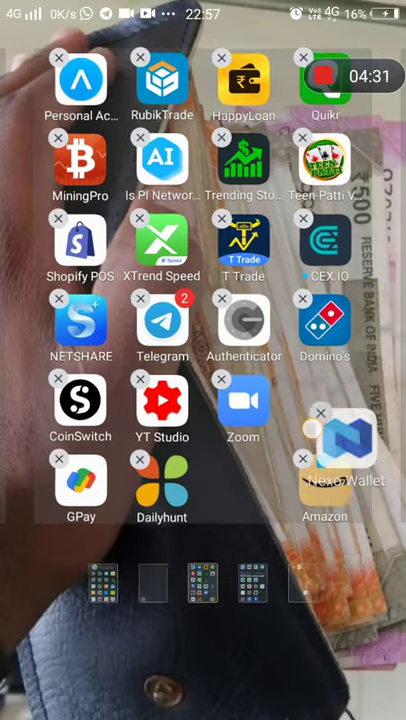
key(Escape)
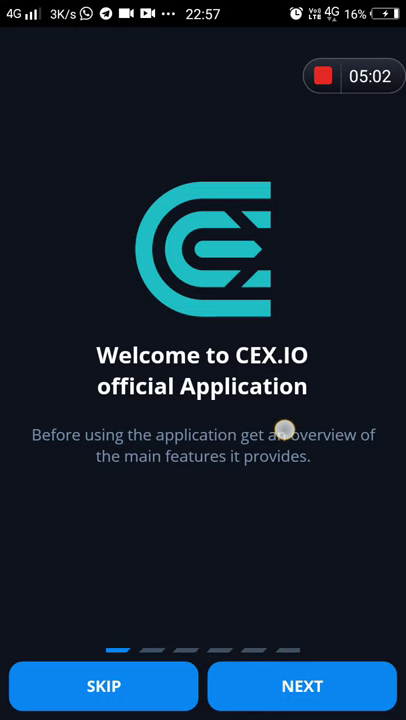
Go through CEX.IO's onboarding to the Bitcoin/USD Buy / Sell screen.
click(290, 676)
click(305, 674)
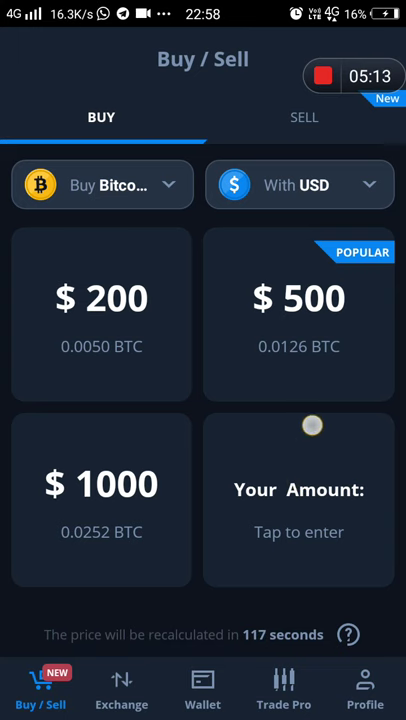
click(313, 432)
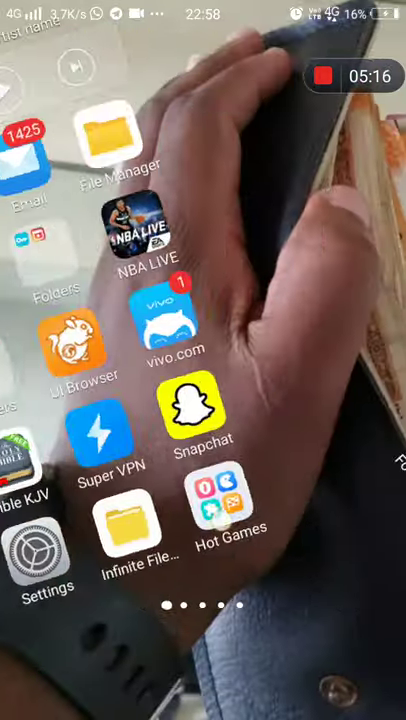
Swipe to the third home page and close the widgets panel.
drag(300, 400, 80, 400)
mouse_move(330, 456)
mouse_down()
mouse_move(188, 456)
mouse_move(390, 470)
mouse_up()
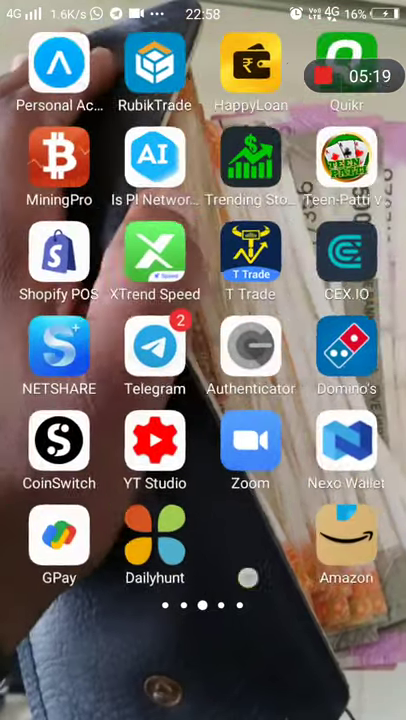
mouse_move(249, 574)
mouse_down()
mouse_move(316, 457)
mouse_move(249, 628)
mouse_move(232, 562)
mouse_move(290, 594)
mouse_up()
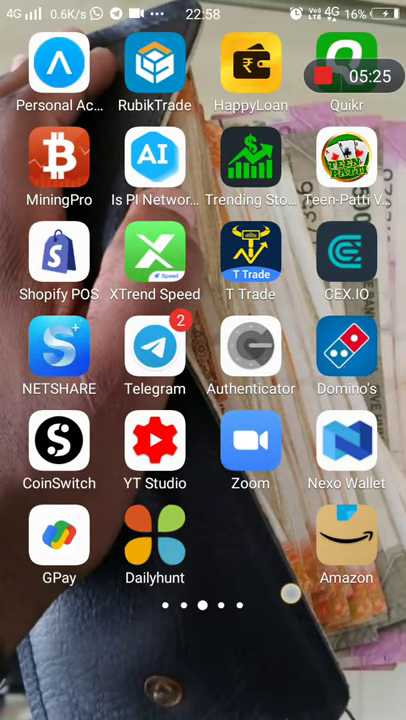
click(290, 594)
Open Dailyhunt, reopen it from Recents, and browse the tabs to Betway.
click(170, 553)
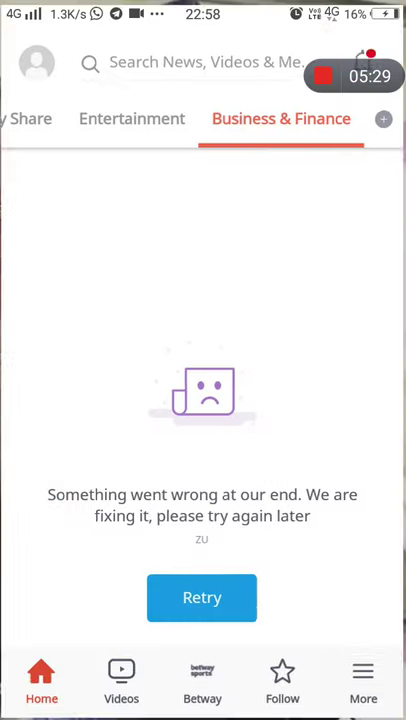
drag(217, 120, 355, 141)
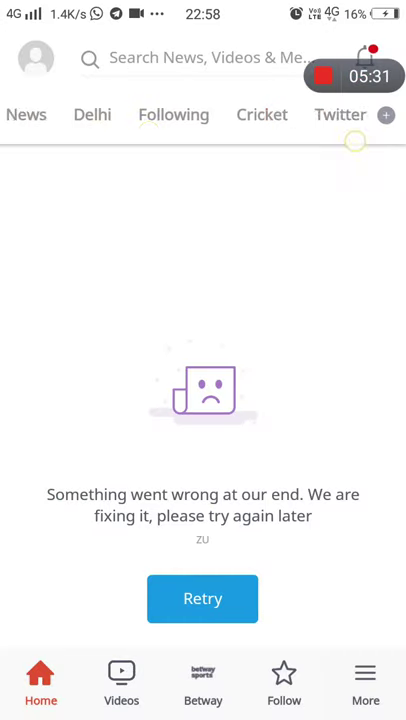
mouse_move(188, 129)
mouse_down()
mouse_move(310, 120)
mouse_move(80, 115)
mouse_up()
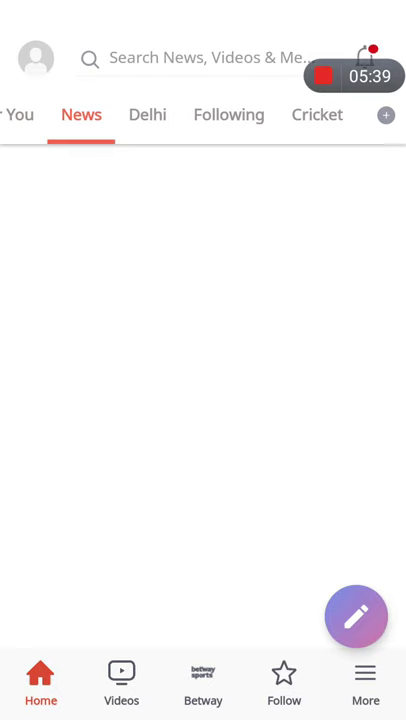
drag(203, 715, 203, 450)
drag(210, 715, 221, 464)
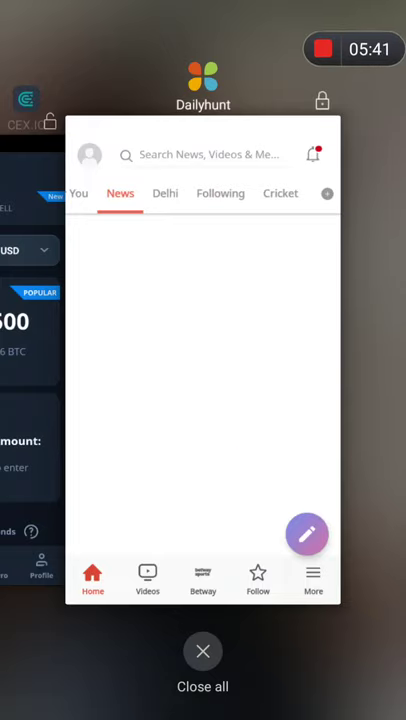
click(255, 433)
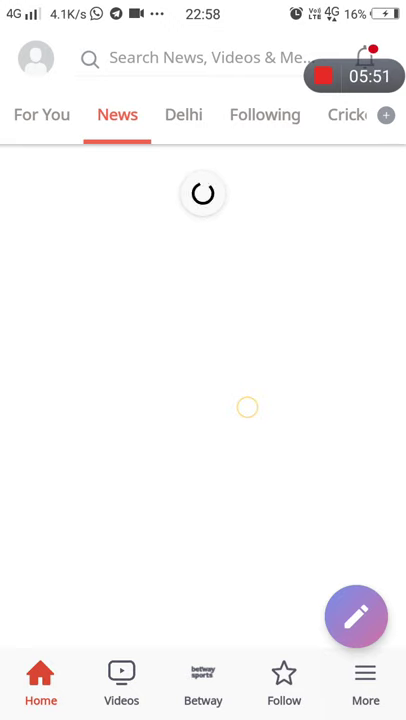
drag(330, 406, 177, 406)
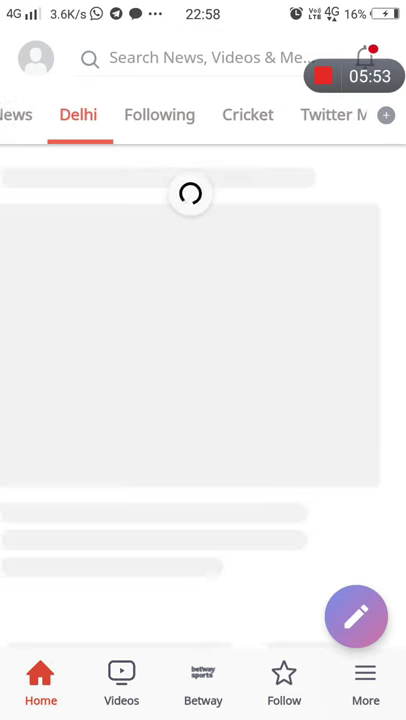
drag(320, 400, 120, 400)
drag(300, 392, 111, 392)
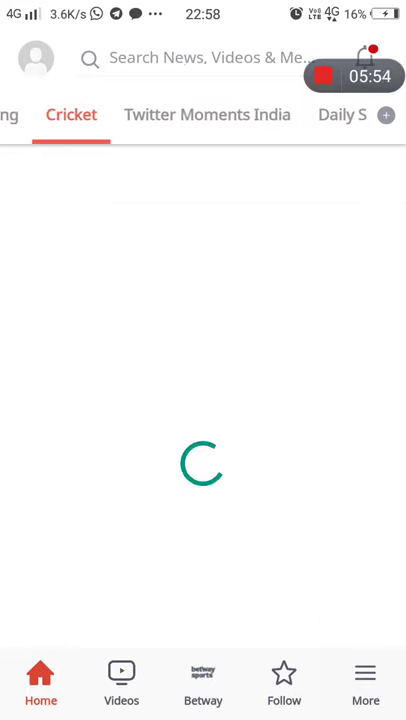
drag(107, 234, 106, 250)
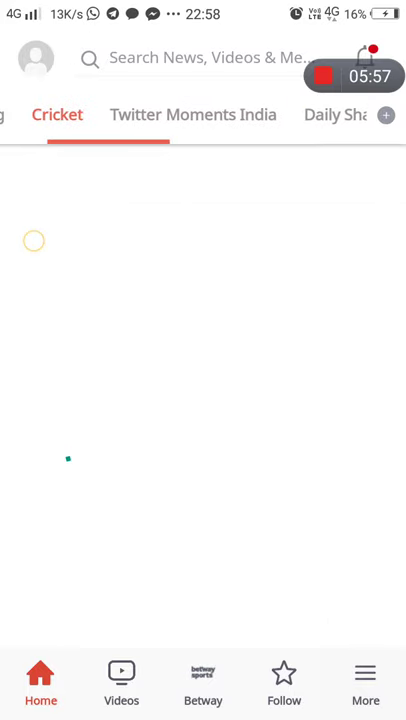
drag(300, 255, 45, 257)
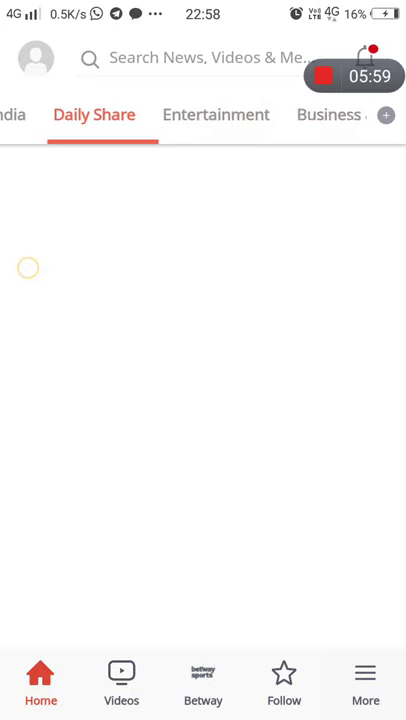
drag(300, 270, 35, 279)
scroll(152, 419, down, 2)
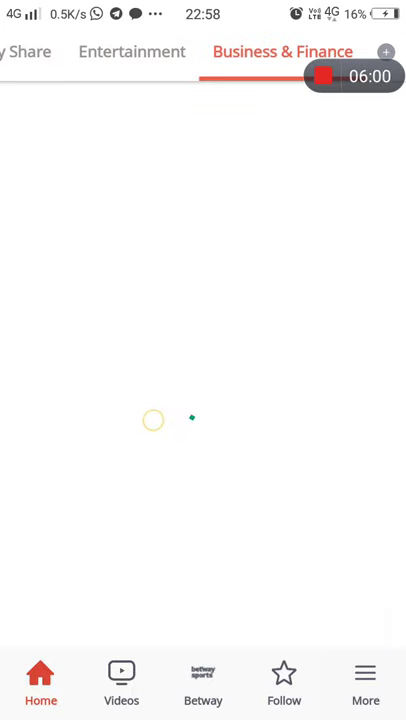
click(203, 684)
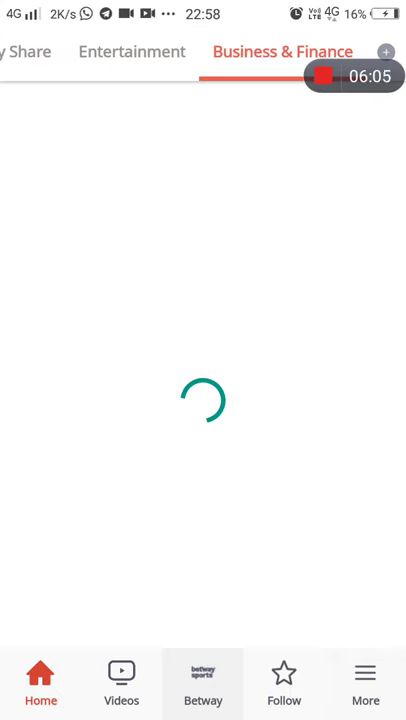
key(Home)
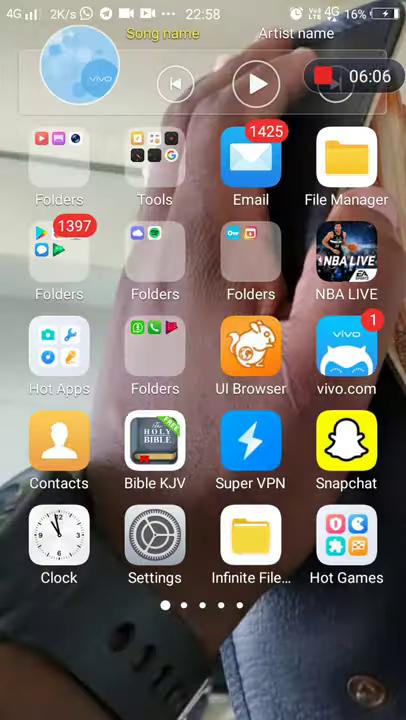
key(Menu)
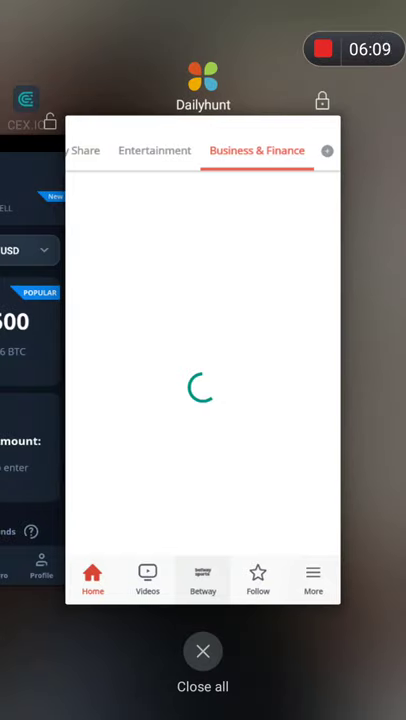
key(Home)
drag(300, 400, 100, 400)
drag(300, 400, 100, 400)
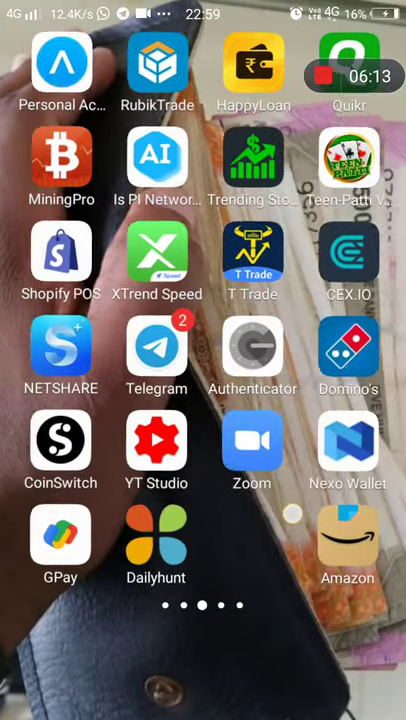
drag(300, 400, 200, 400)
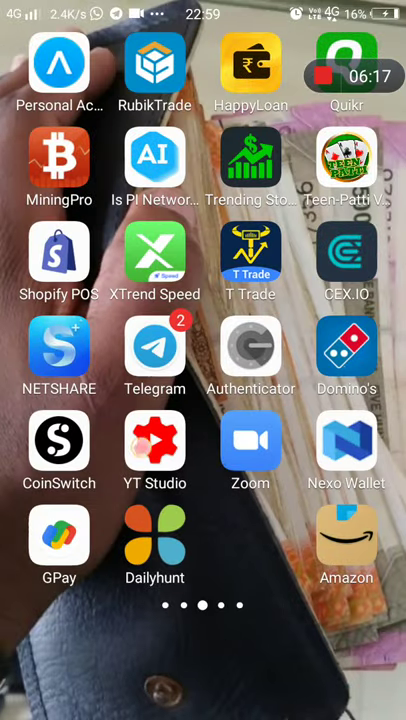
drag(300, 400, 200, 400)
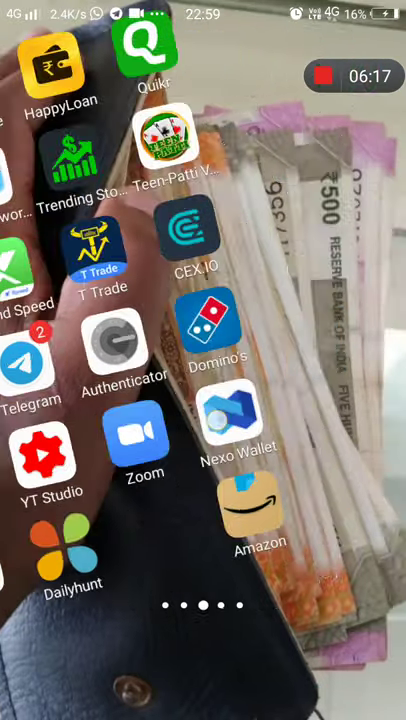
mouse_move(300, 440)
mouse_down()
mouse_move(233, 438)
mouse_move(305, 452)
mouse_move(313, 410)
mouse_move(331, 377)
mouse_move(131, 410)
mouse_up()
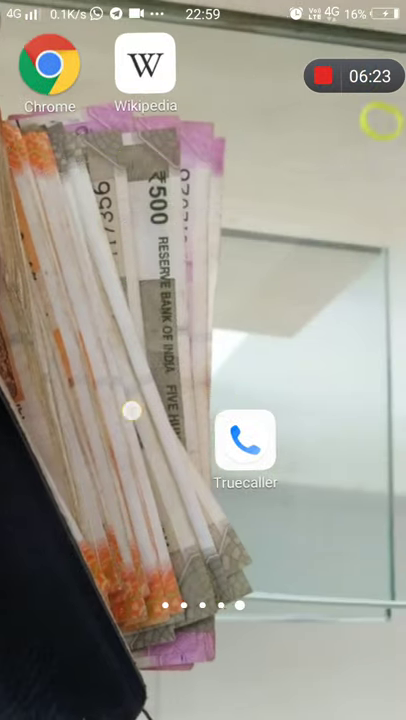
drag(131, 410, 300, 410)
mouse_move(120, 420)
mouse_down()
mouse_move(286, 429)
mouse_move(305, 403)
mouse_move(331, 408)
mouse_move(246, 385)
mouse_move(177, 415)
mouse_move(226, 430)
mouse_move(229, 462)
mouse_move(336, 418)
mouse_move(243, 420)
mouse_move(203, 427)
mouse_up()
Return to the home screen and flip through to the last home page.
mouse_move(340, 450)
mouse_down()
mouse_move(246, 452)
mouse_move(167, 446)
mouse_move(324, 450)
mouse_up()
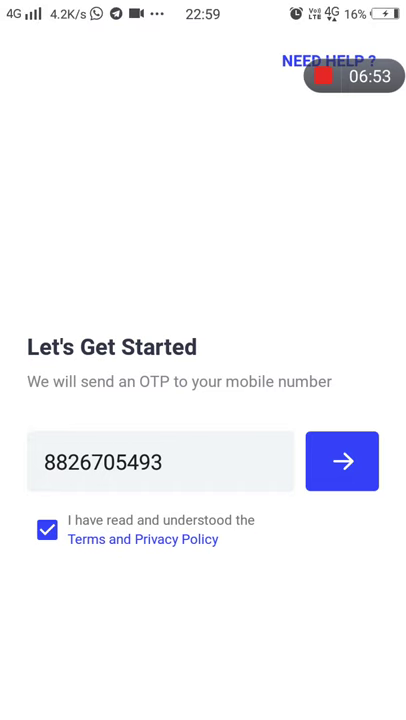
click(238, 587)
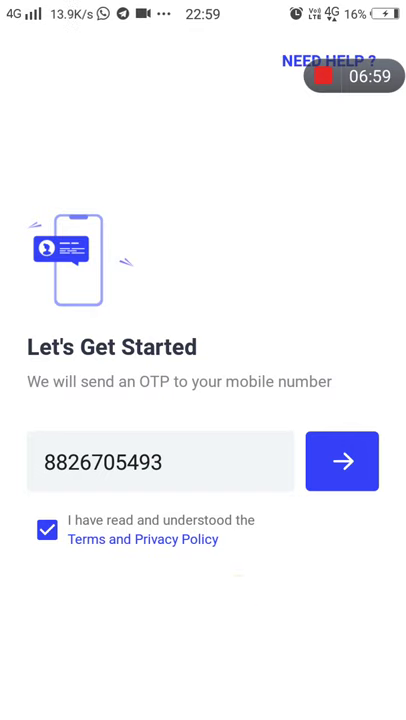
key(alt+Tab)
key(super)
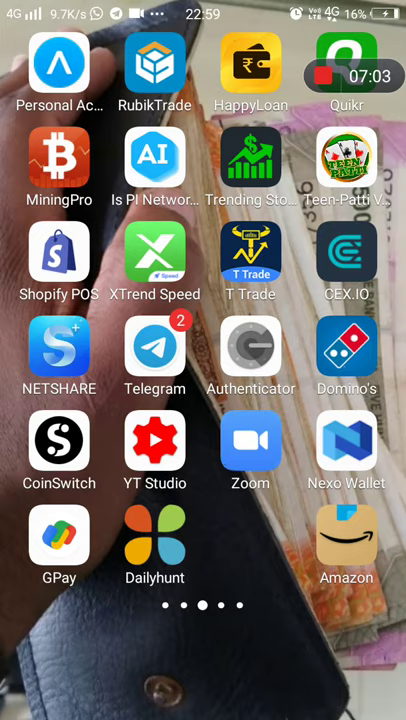
drag(160, 551, 40, 551)
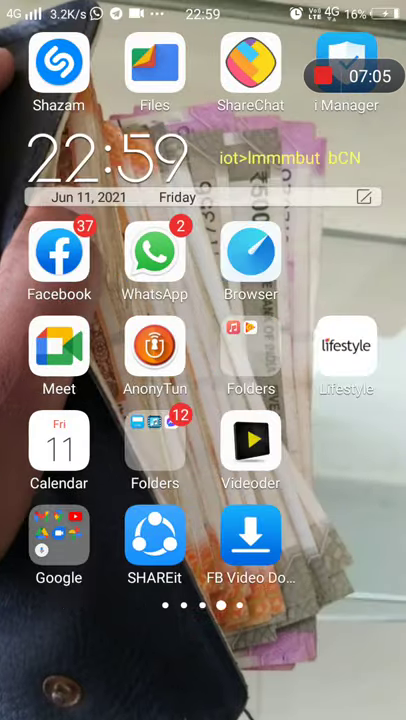
drag(381, 120, 150, 120)
Reopen CoinSwitch from Recents and submit the mobile number for an OTP.
drag(203, 715, 286, 502)
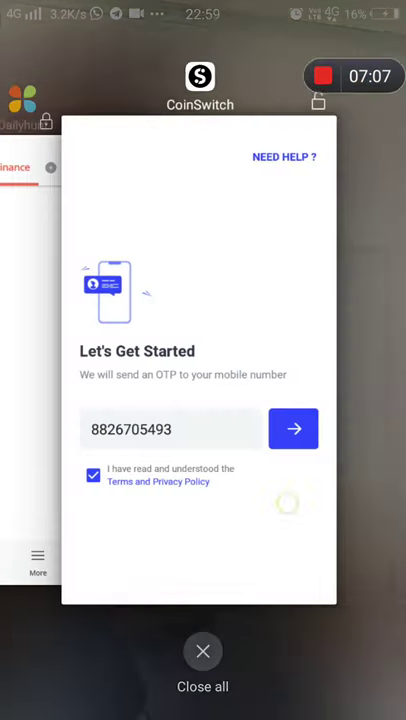
drag(120, 495, 290, 491)
mouse_move(60, 556)
mouse_down()
mouse_move(198, 556)
mouse_move(30, 550)
mouse_up()
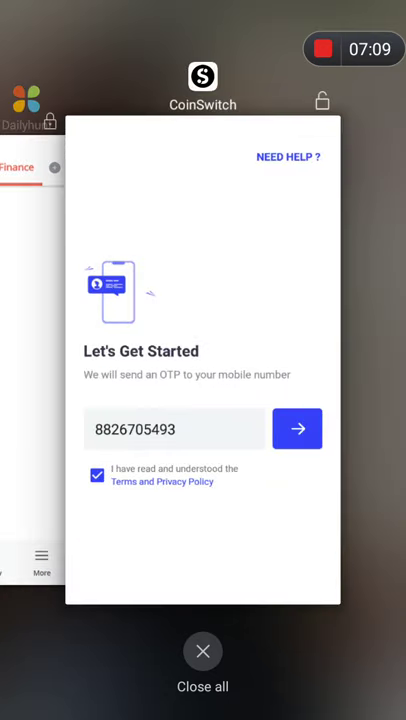
click(120, 186)
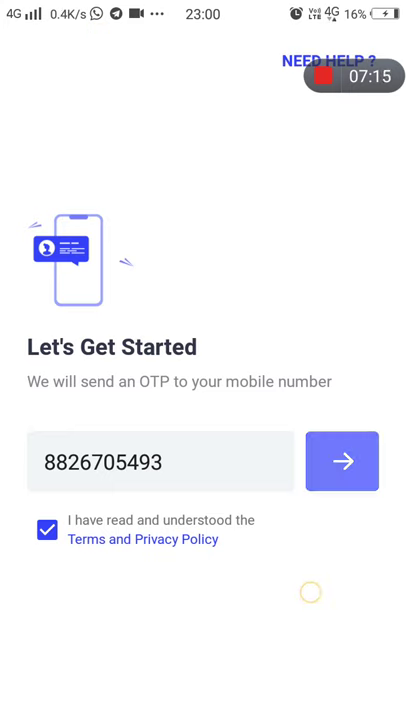
click(342, 461)
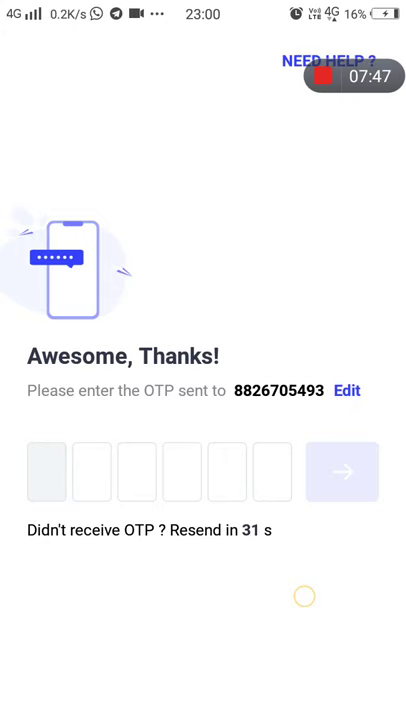
Pull down the notification shade over CoinSwitch's empty OTP page.
drag(85, 5, 77, 544)
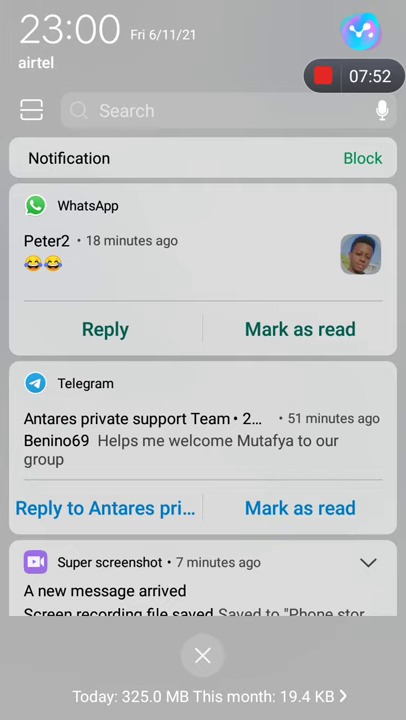
drag(271, 554, 321, 364)
Swipe away the Telegram notification, close the shade, and tap the OTP boxes.
drag(141, 414, 330, 416)
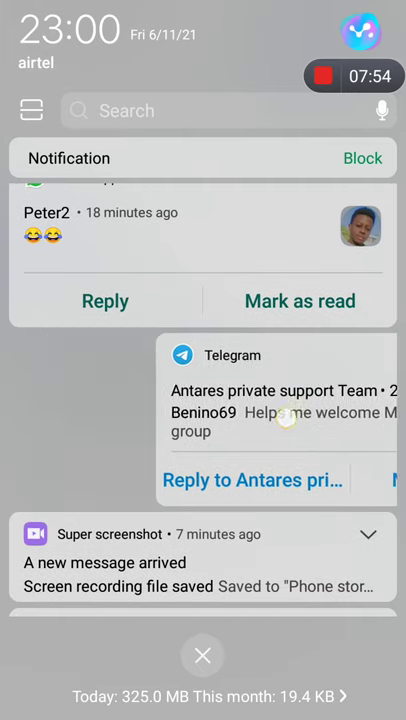
scroll(277, 486, down, 5)
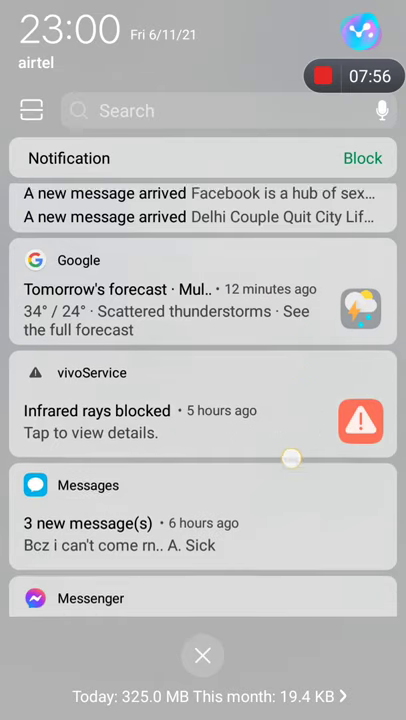
drag(261, 508, 258, 477)
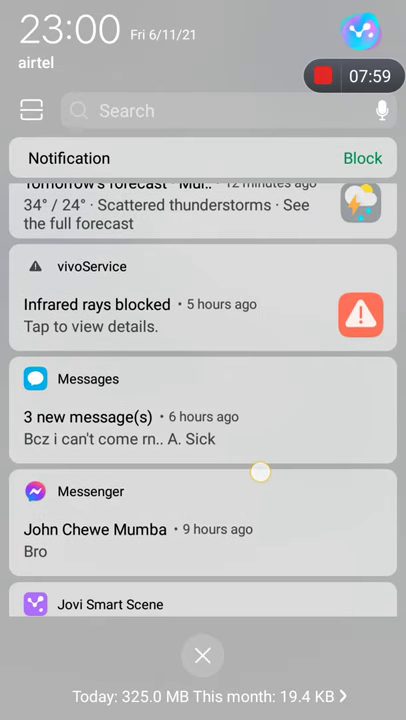
drag(209, 410, 400, 415)
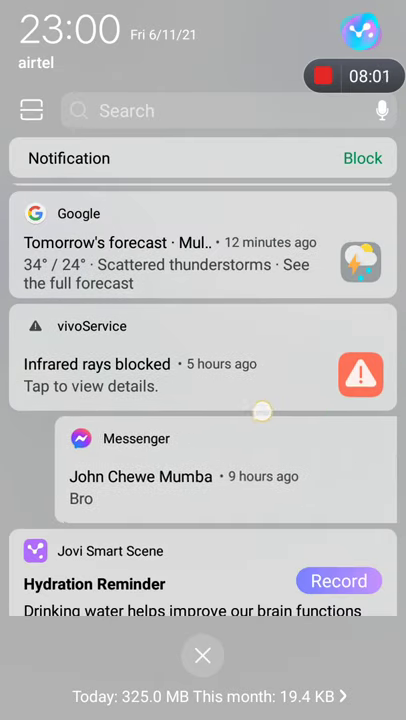
drag(241, 401, 241, 150)
click(252, 483)
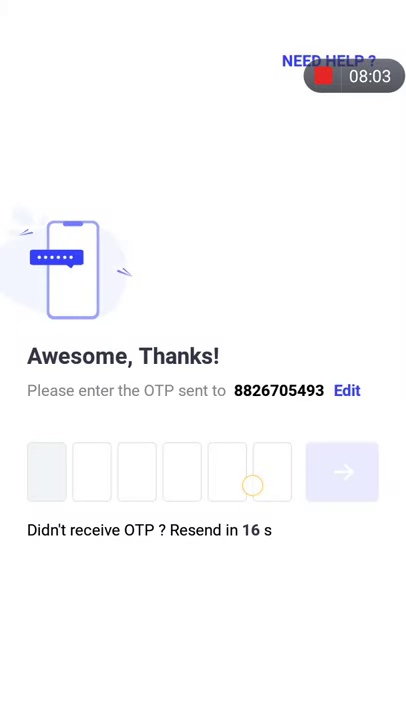
click(84, 474)
Pull the shade down again, clear all notifications, and bring up Recents.
drag(90, 10, 95, 549)
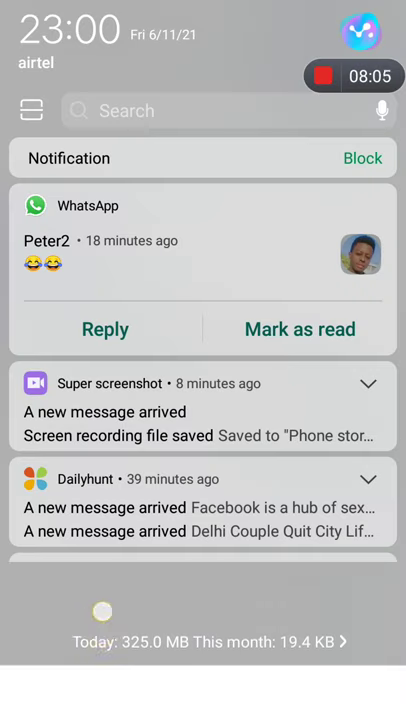
mouse_move(278, 451)
mouse_down()
mouse_move(291, 425)
mouse_move(317, 393)
mouse_up()
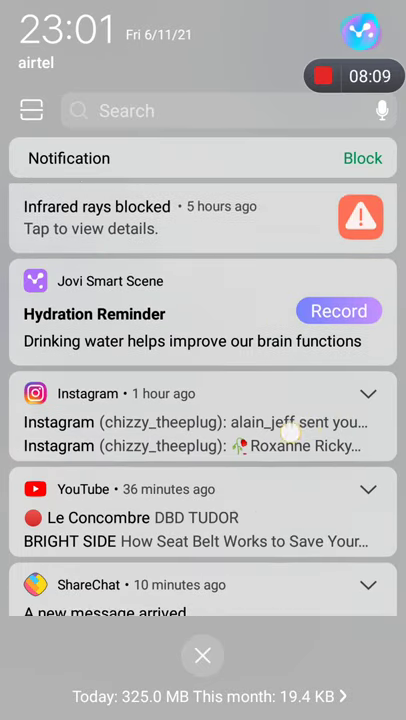
click(202, 655)
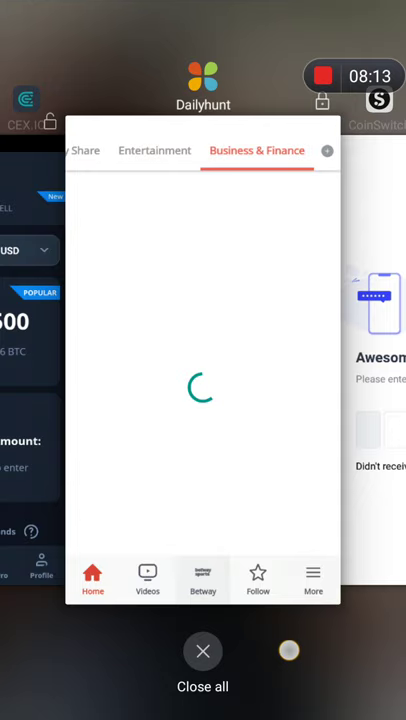
drag(330, 488, 170, 480)
Bring CoinSwitch's OTP screen back from Recents, then return home.
click(268, 459)
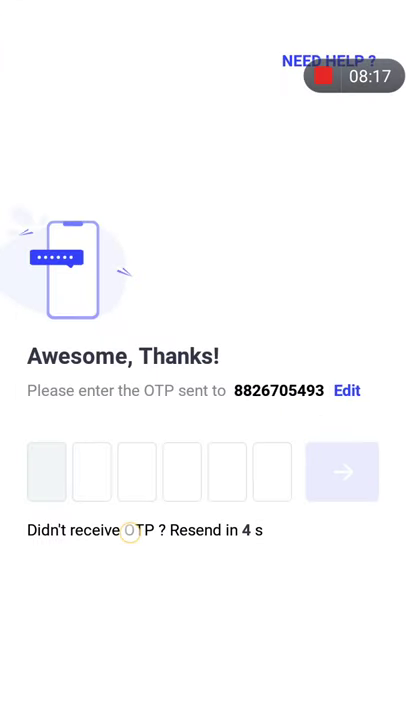
mouse_move(130, 531)
mouse_down()
mouse_move(135, 587)
mouse_move(60, 240)
mouse_up()
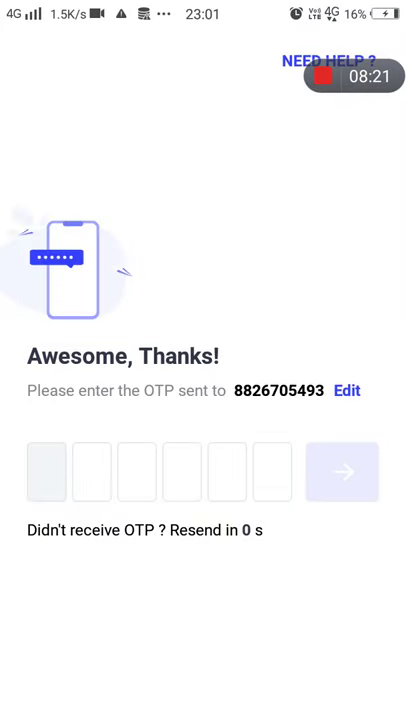
key(Home)
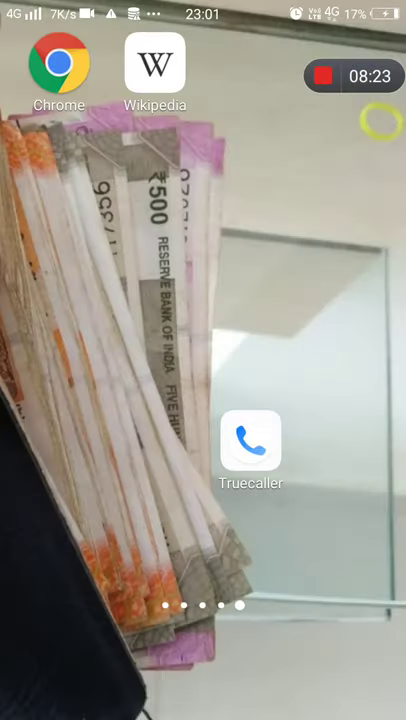
Swipe back and forth through the home screen pages to reach the full page holding WhatsApp.
drag(380, 120, 100, 130)
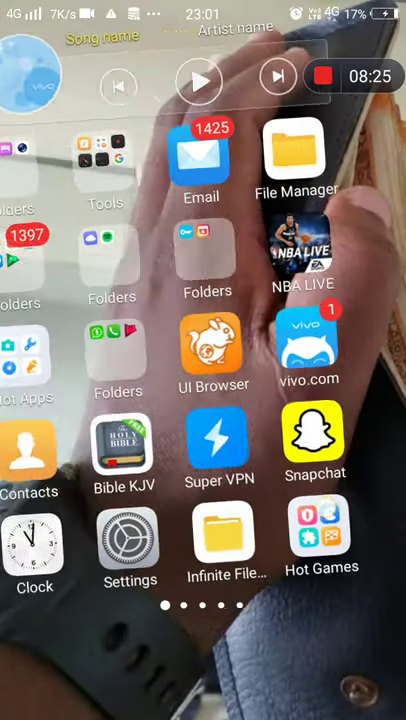
drag(350, 400, 80, 400)
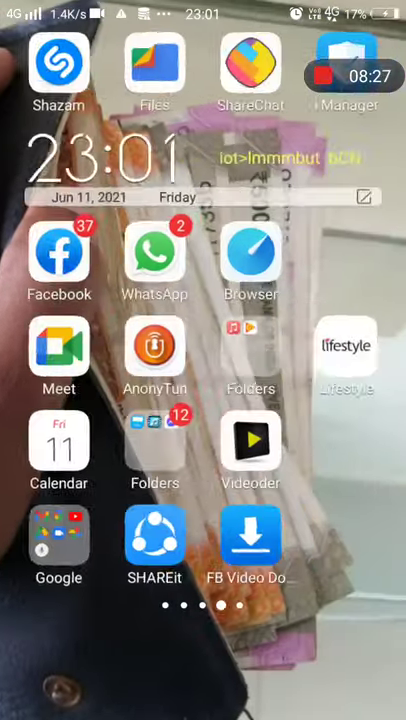
mouse_move(325, 527)
mouse_down()
mouse_move(255, 527)
mouse_move(353, 441)
mouse_move(326, 434)
mouse_up()
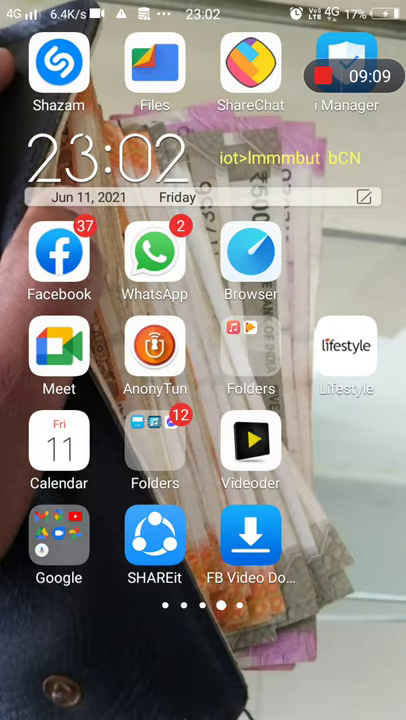
mouse_move(320, 400)
mouse_down()
mouse_move(80, 400)
mouse_move(320, 400)
mouse_up()
mouse_move(80, 400)
mouse_down()
mouse_move(320, 400)
mouse_move(80, 400)
mouse_up()
drag(300, 400, 200, 400)
click(153, 254)
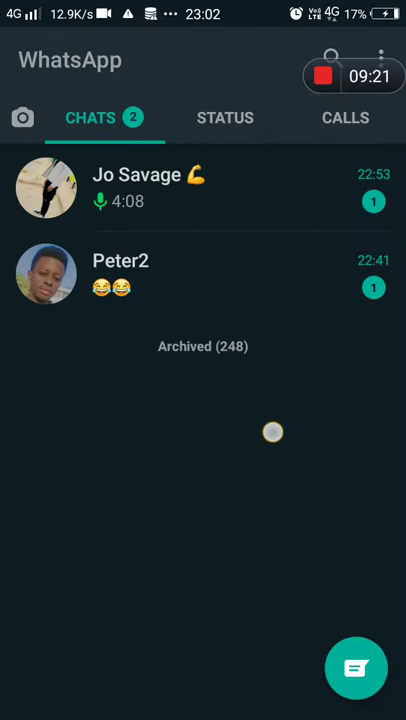
click(249, 294)
click(200, 187)
click(333, 55)
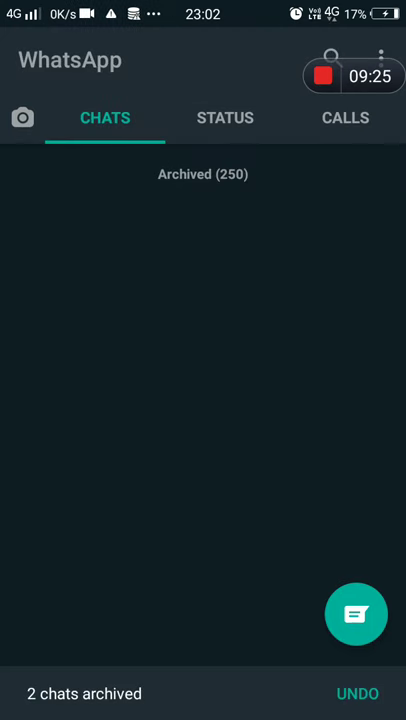
drag(279, 326, 301, 257)
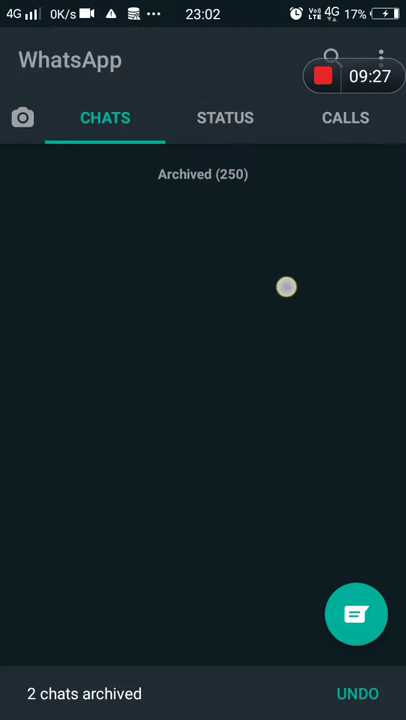